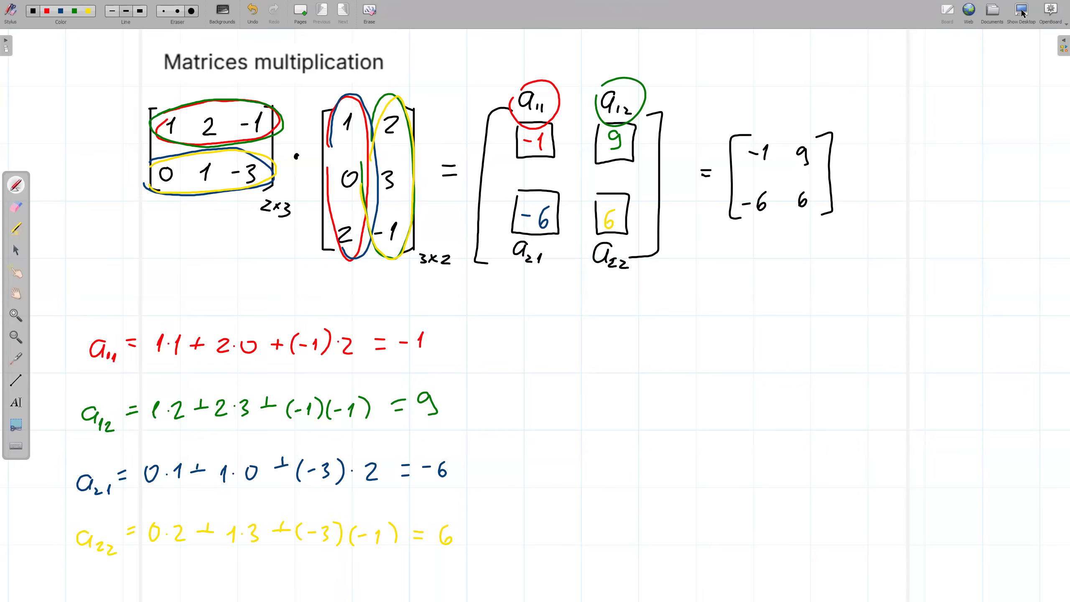
- Type 'Please calculate:' into the Thetawise message box
left_click(1023, 14)
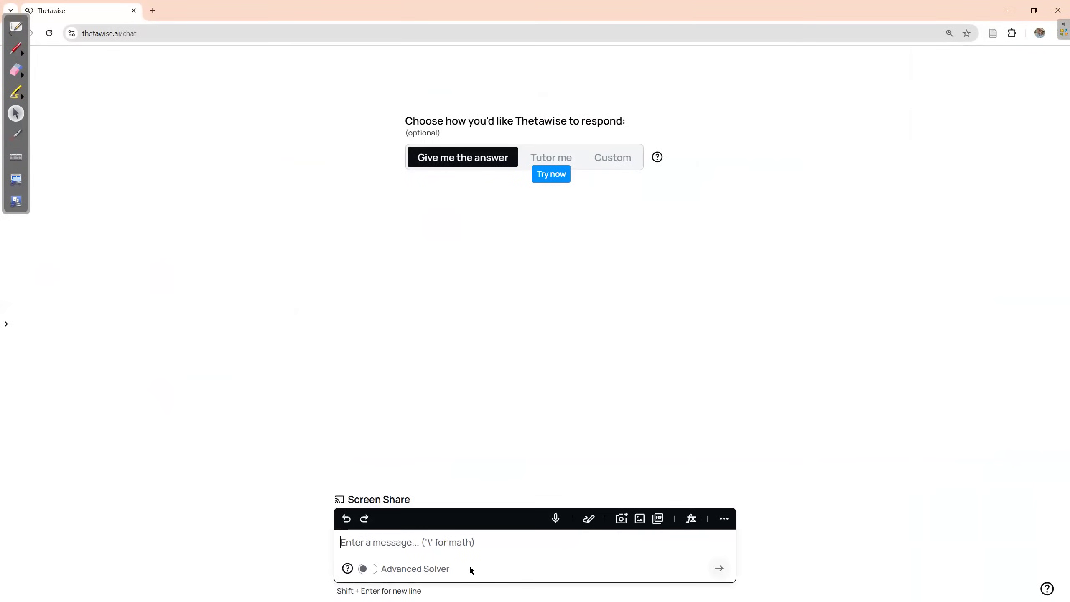
type("Plea")
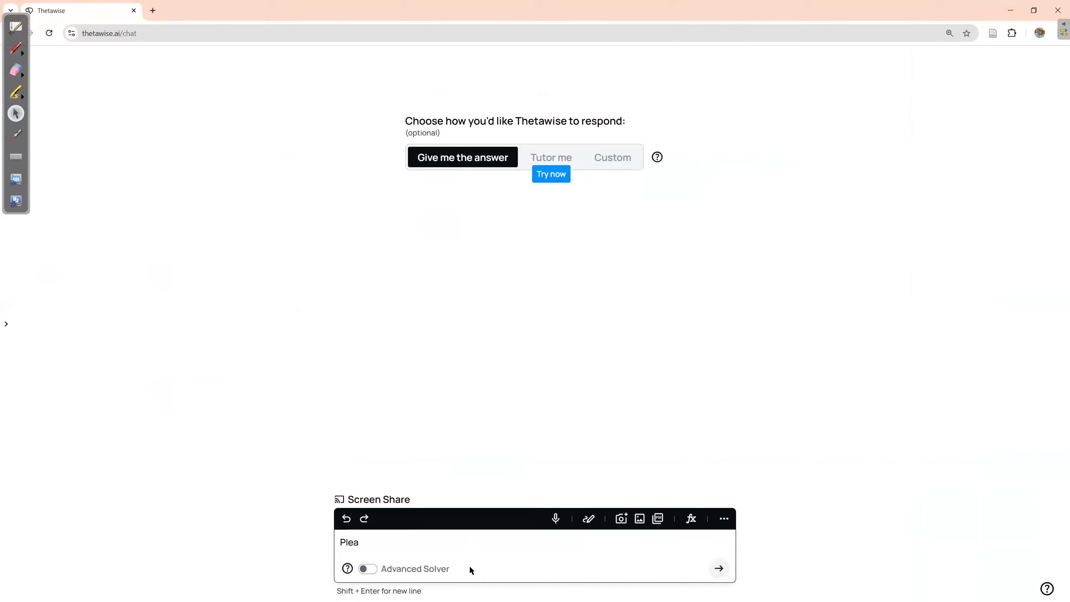
type("se calculate:")
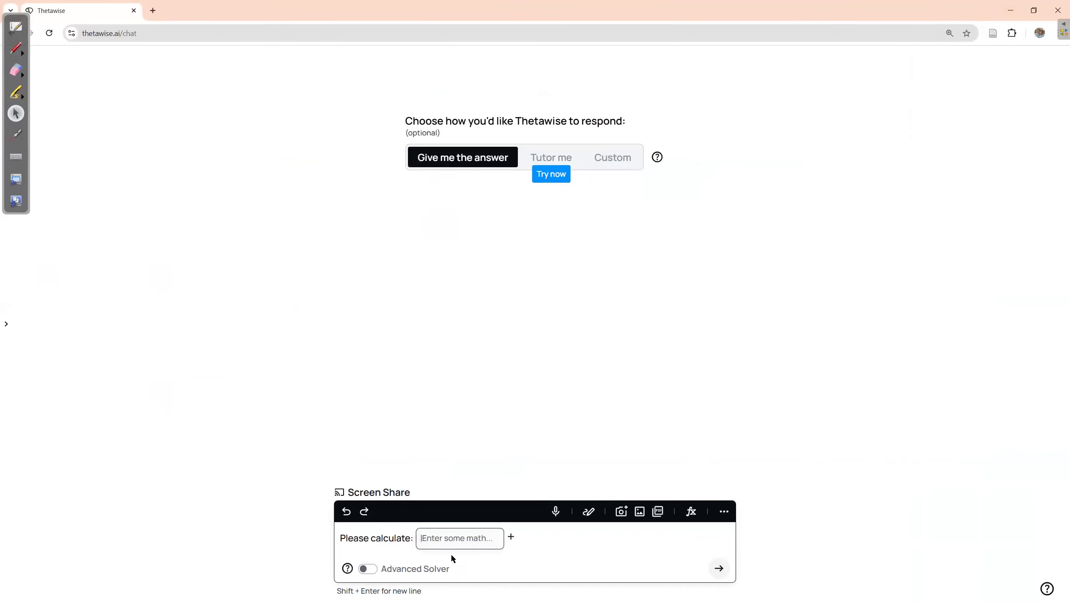
- Browse the math symbol palette, then close it so the empty math field is removed
left_click(512, 538)
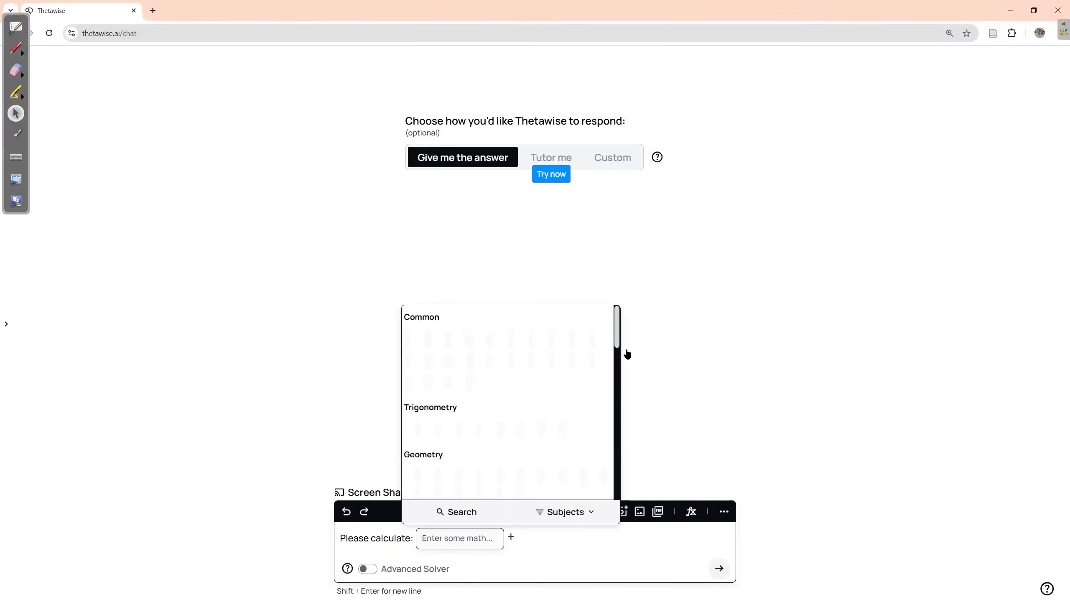
left_click_drag(615, 321, 638, 405)
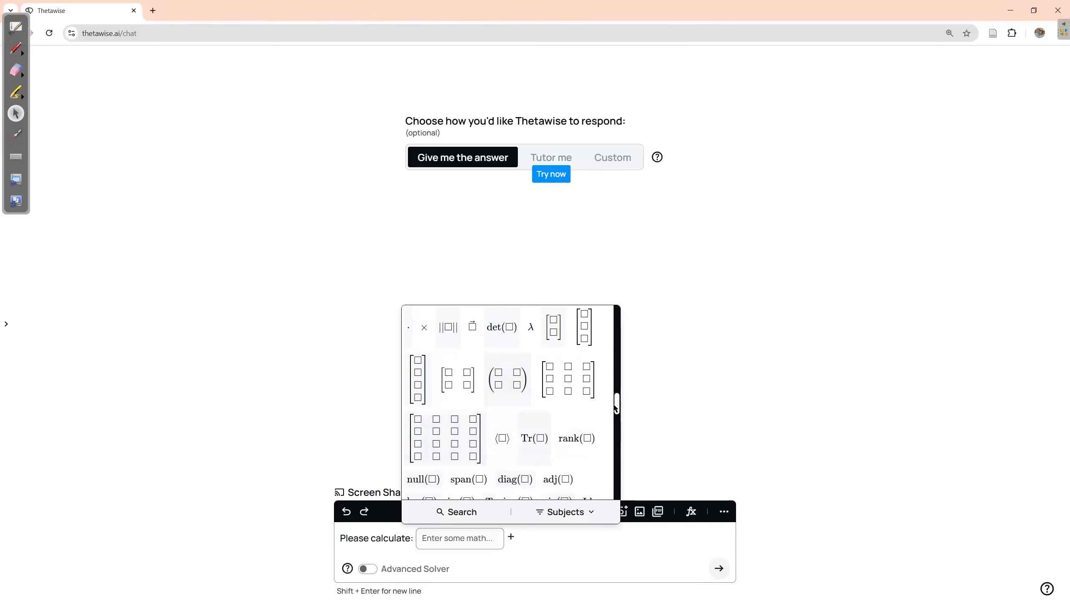
left_click(676, 536)
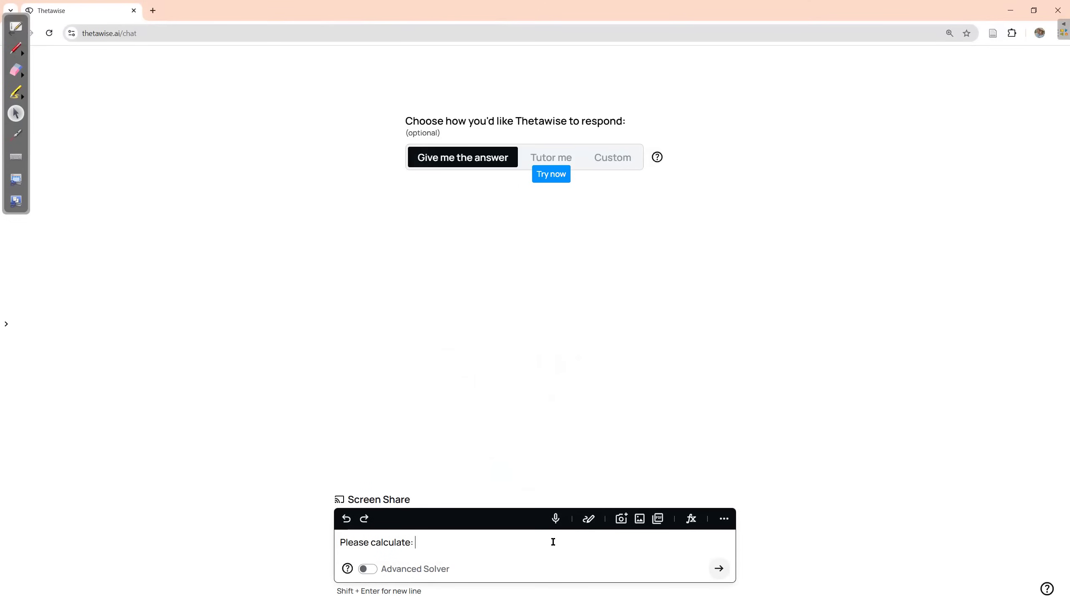
- Replace the text with 'Can you please write for me a 2x3 matrix and a 3x3 matrix?' and send it
key("BackSpace")
key("BackSpace")
key("BackSpace")
key("BackSpace")
key("BackSpace")
key("BackSpace")
key("BackSpace")
key("BackSpace")
key("BackSpace")
key("BackSpace")
key("BackSpace")
key("BackSpace")
key("BackSpace")
key("BackSpace")
key("BackSpace")
key("BackSpace")
key("BackSpace")
type("Can you")
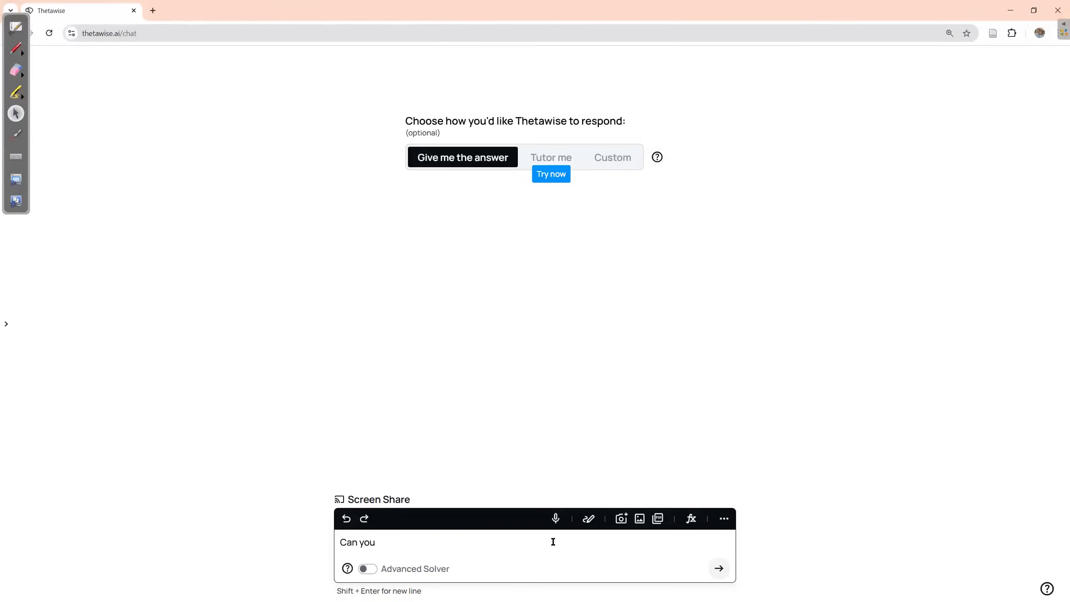
type(" please write for me a 2x3 matri")
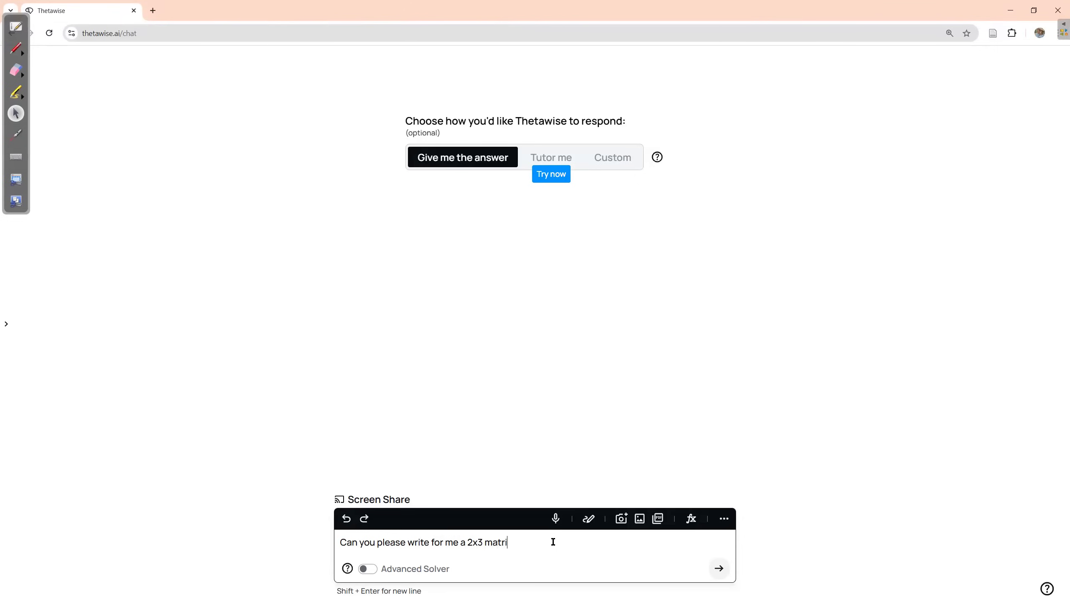
type("x and a")
type(" 3")
type("x3")
type(" matrix")
type("?")
key("Return")
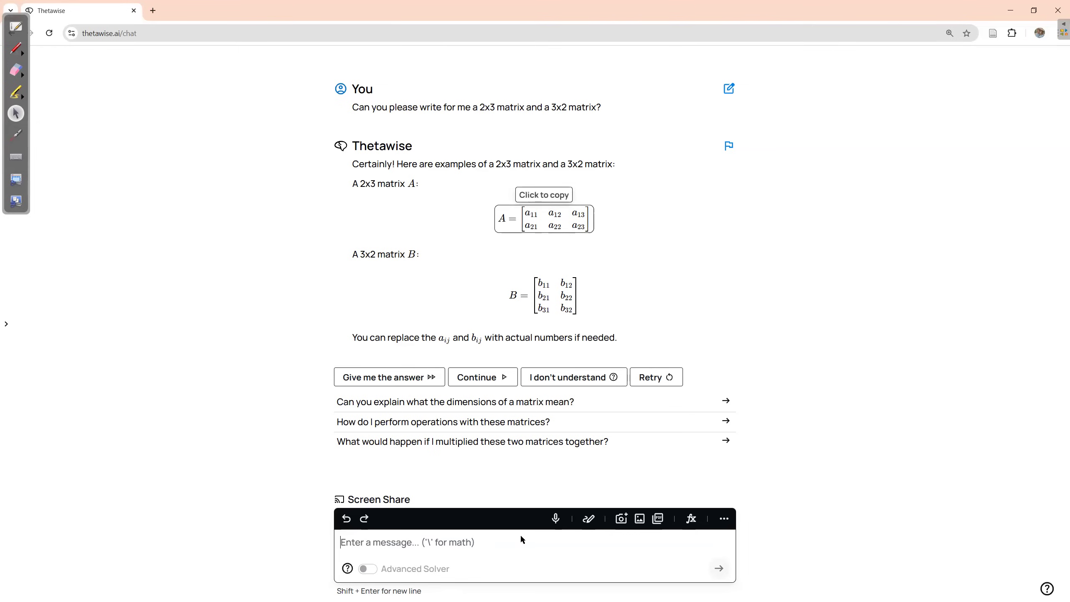
- Write 'Can you calculate:' followed by a math field holding pasted matrix A and '*'
left_click(436, 546)
type("C")
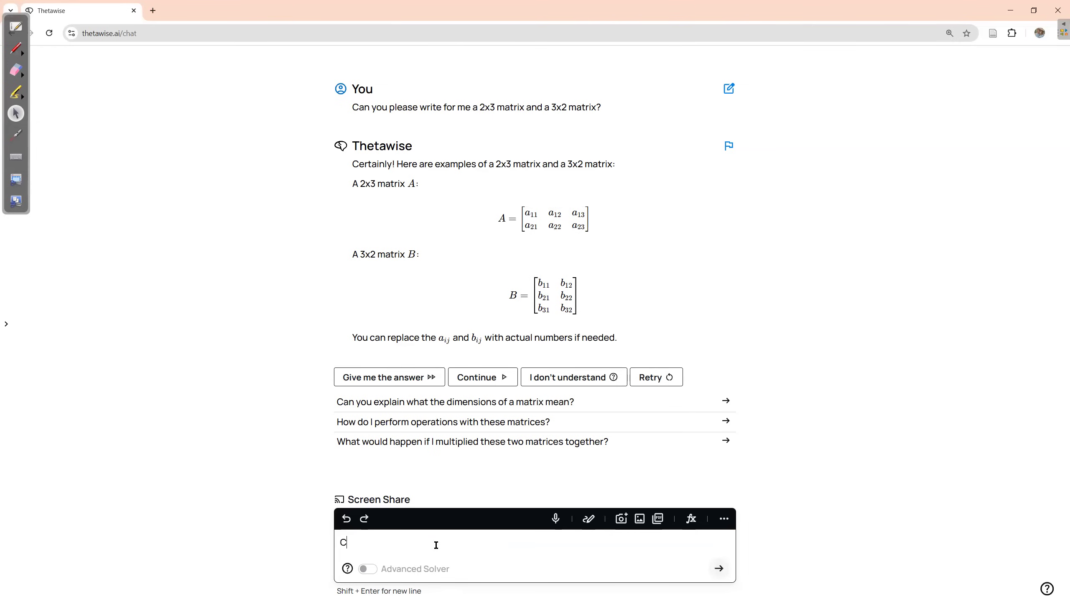
type("an you calculate:$")
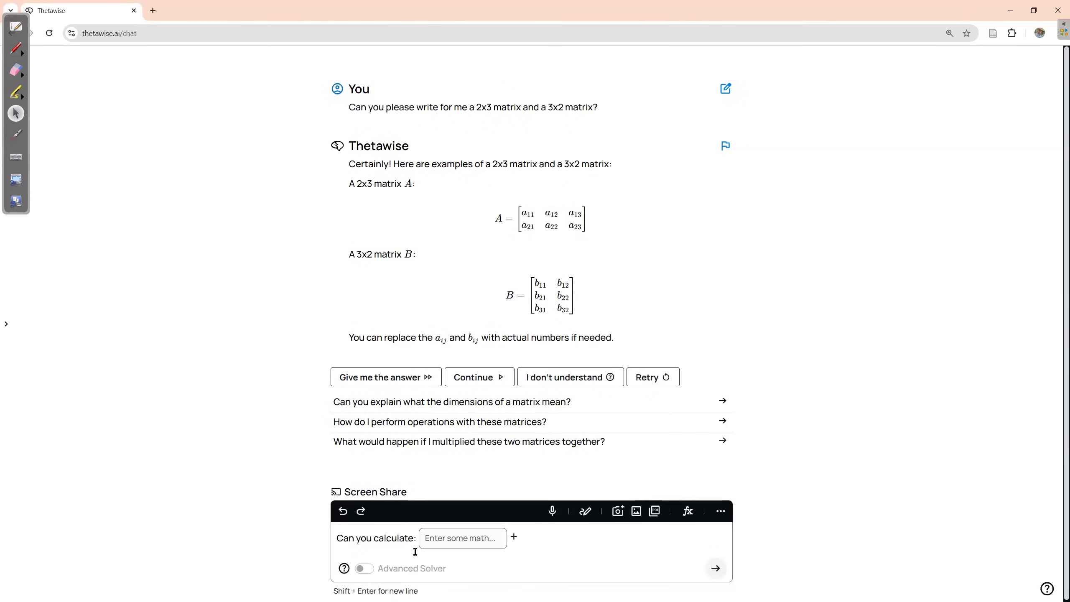
left_click(431, 539)
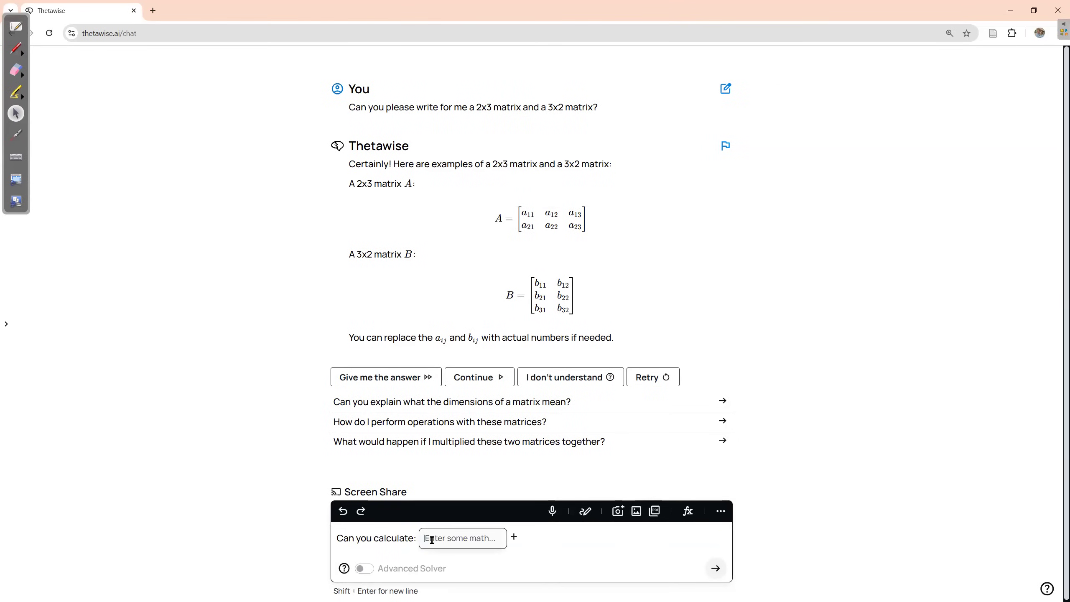
key("ctrl+v")
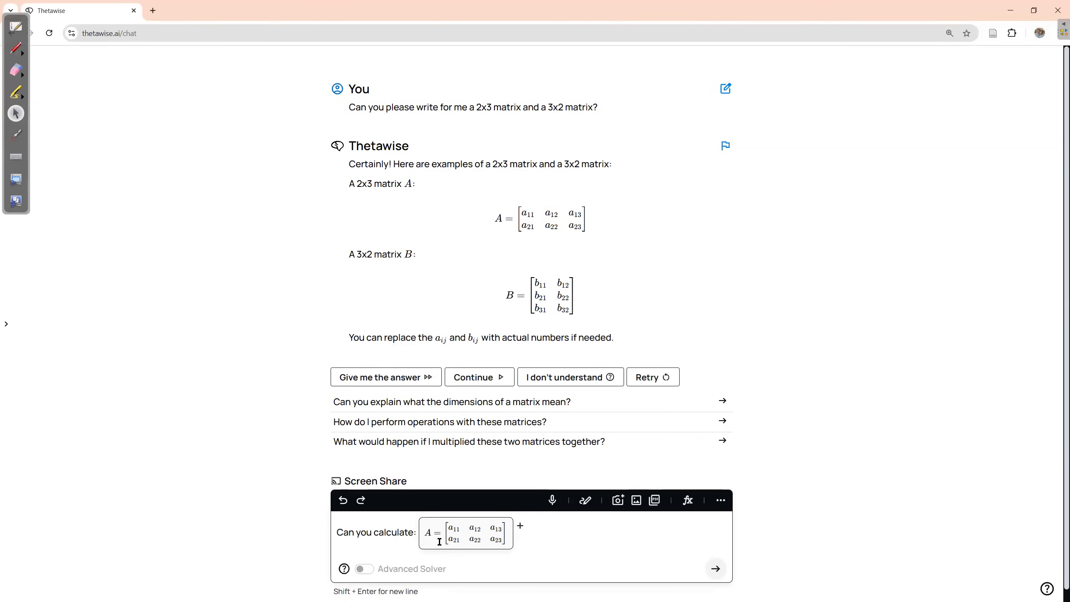
type("*")
- Paste matrix B after the '*' and delete the leftover 'B =' label and equals sign
left_click(563, 300)
left_click(549, 292)
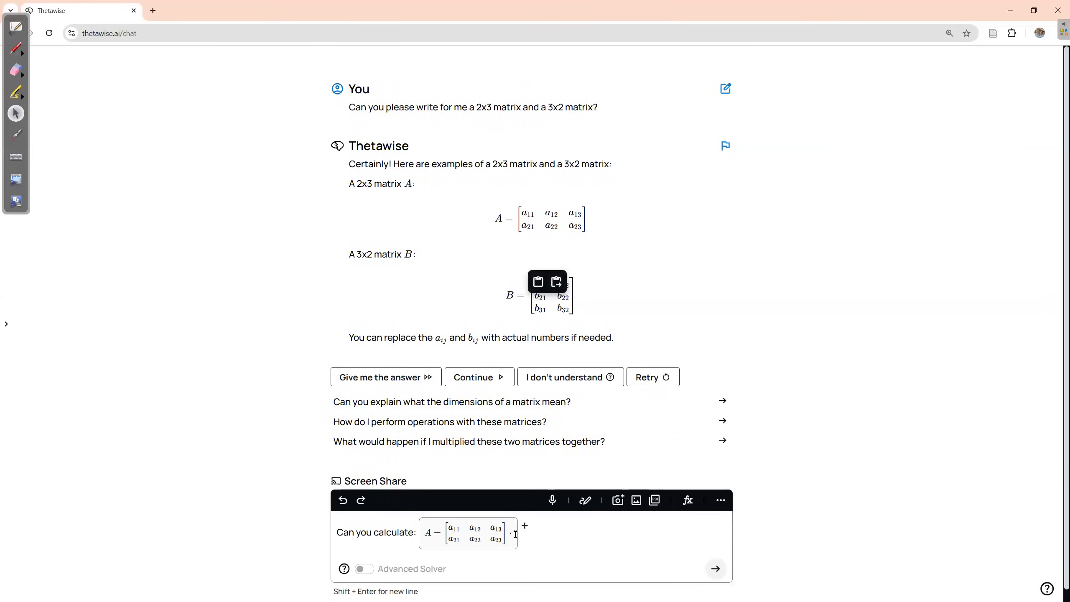
left_click(516, 535)
key("ctrl+v")
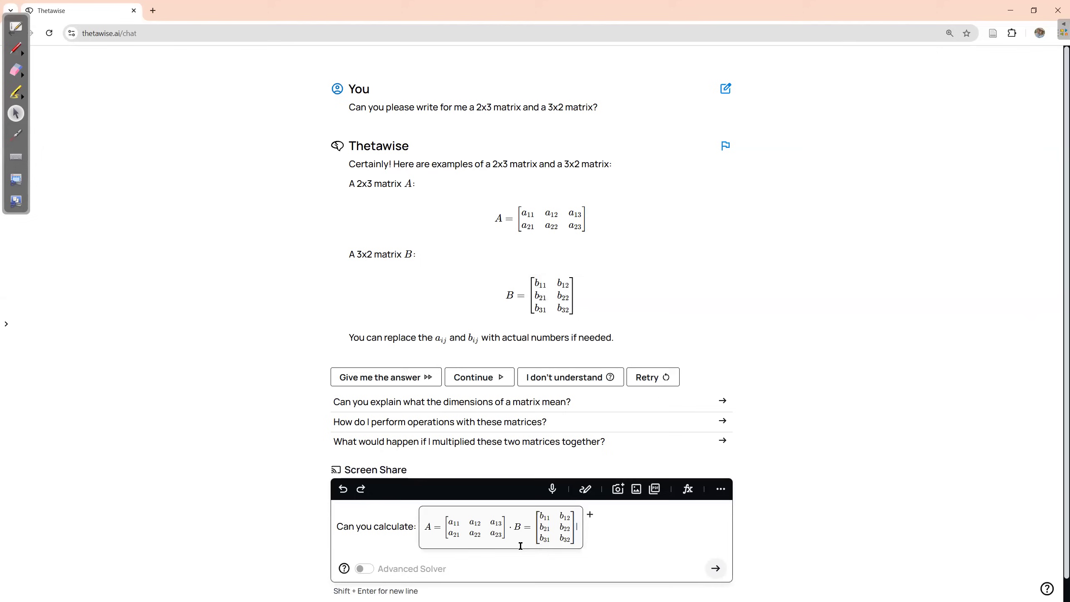
left_click(529, 532)
key("BackSpace")
key("BackSpace")
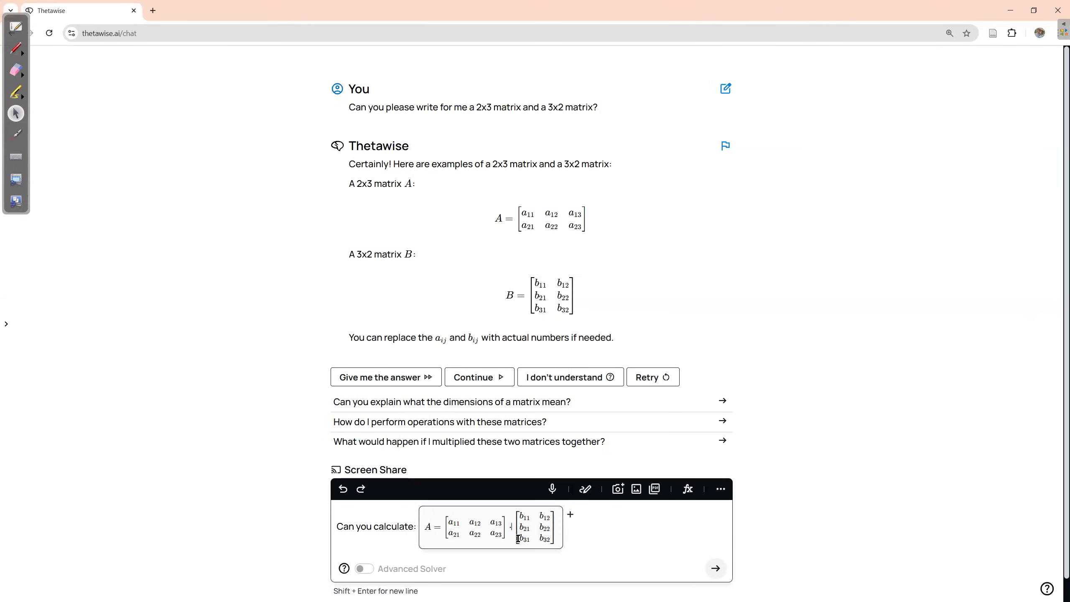
left_click(441, 528)
key("BackSpace")
key("BackSpace")
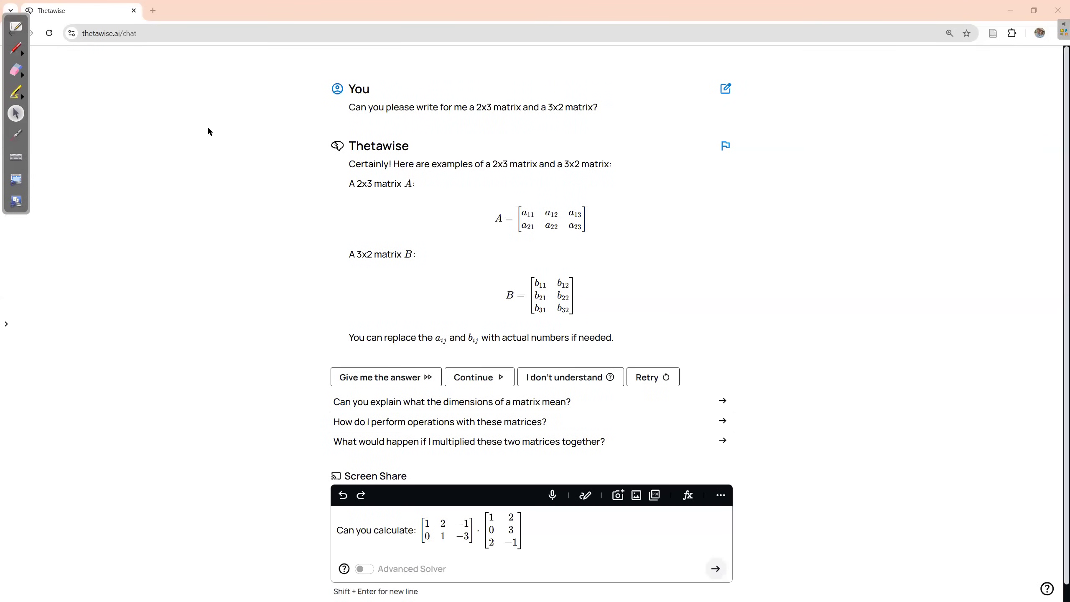
- Send the multiplication question and check the [−1 9; −6 6] answer against the whiteboard solution
left_click(14, 28)
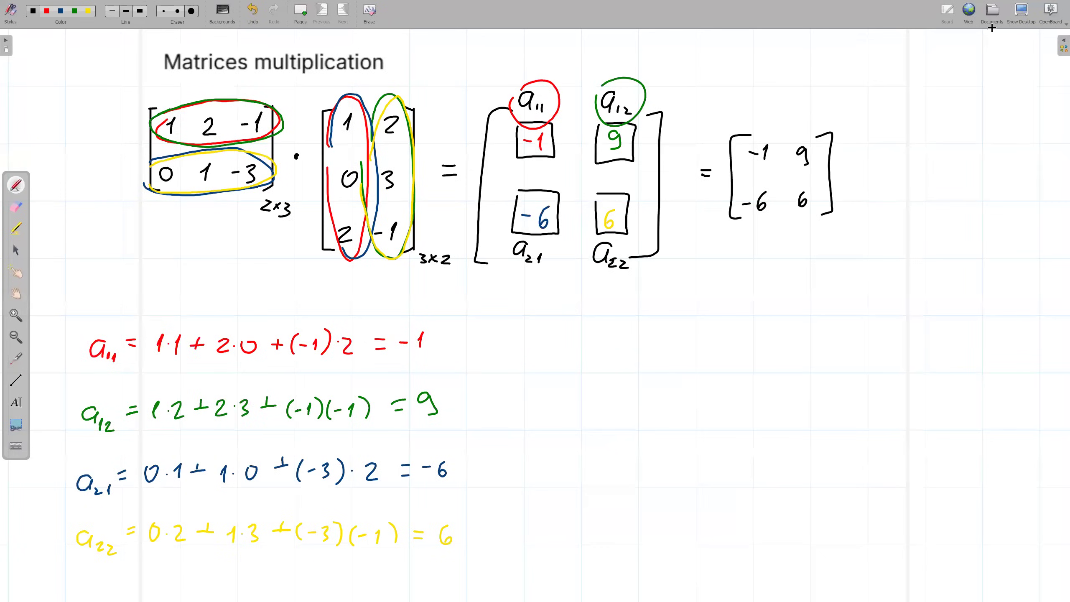
left_click(1022, 12)
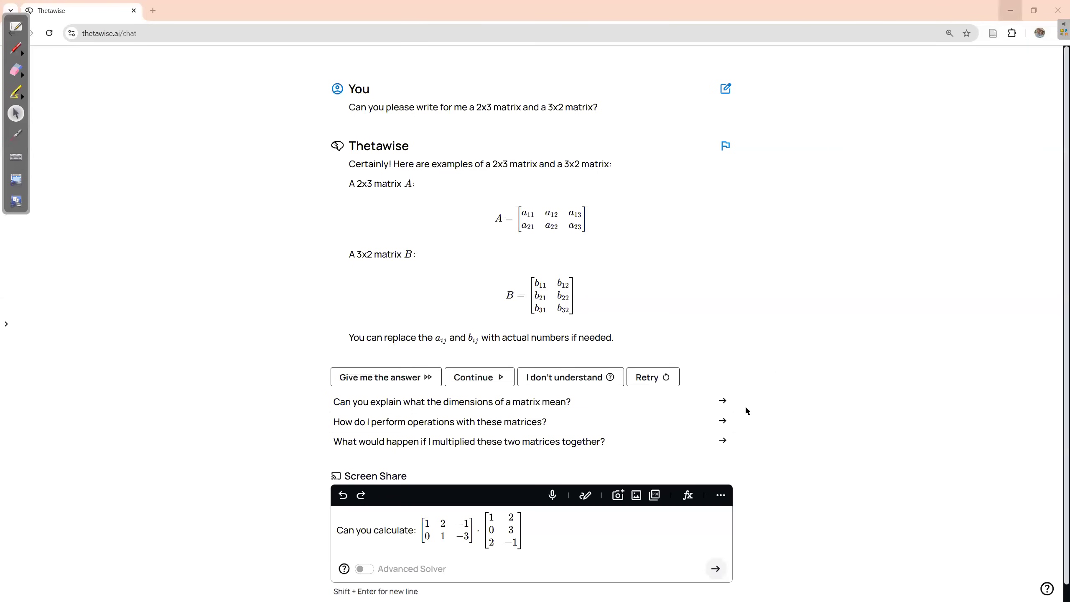
left_click(716, 570)
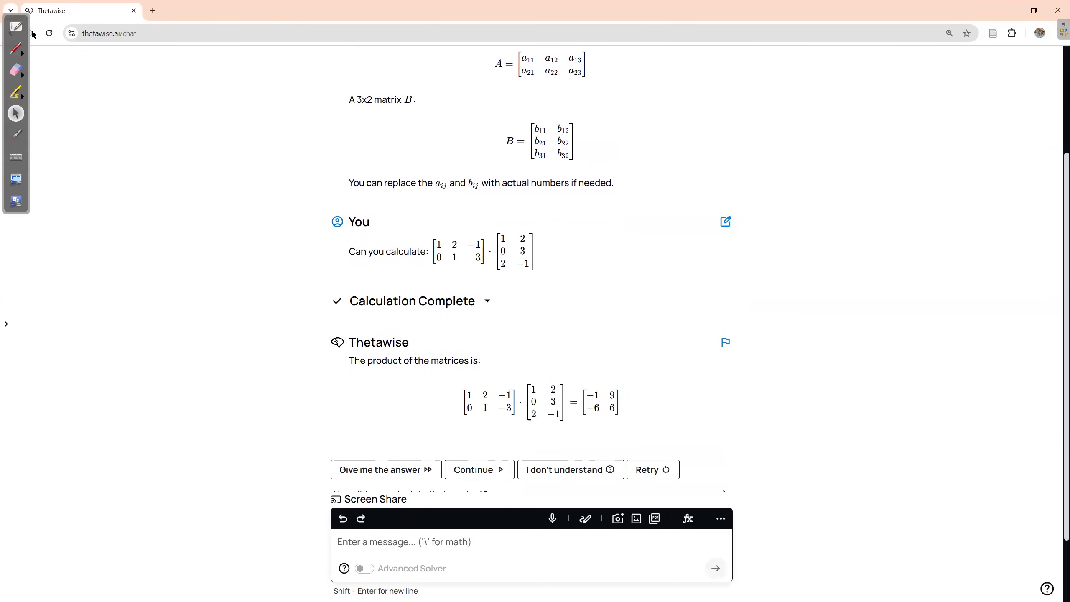
left_click(16, 27)
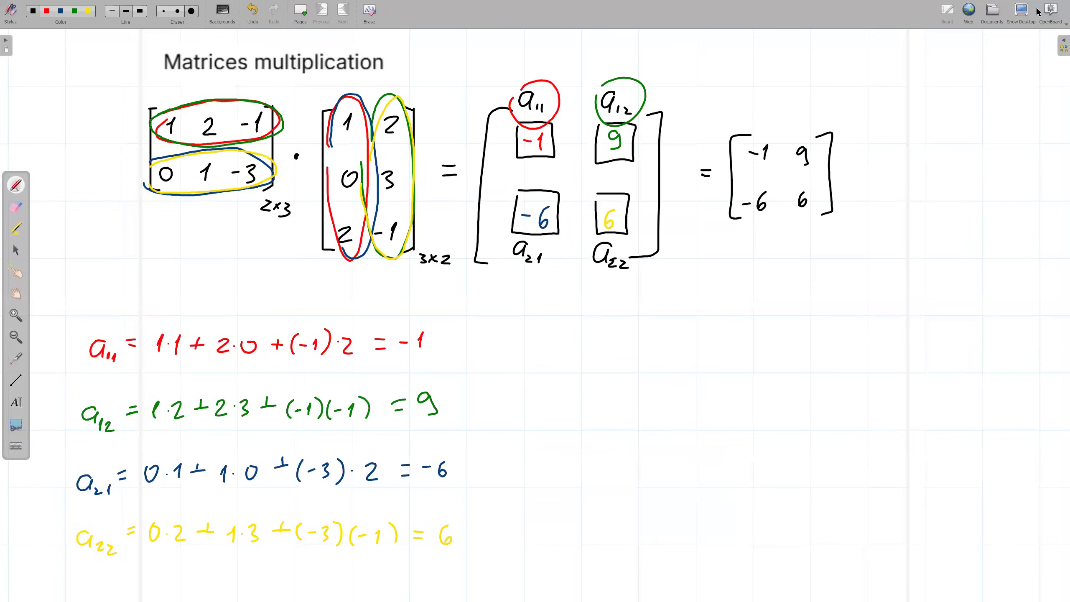
left_click(1024, 13)
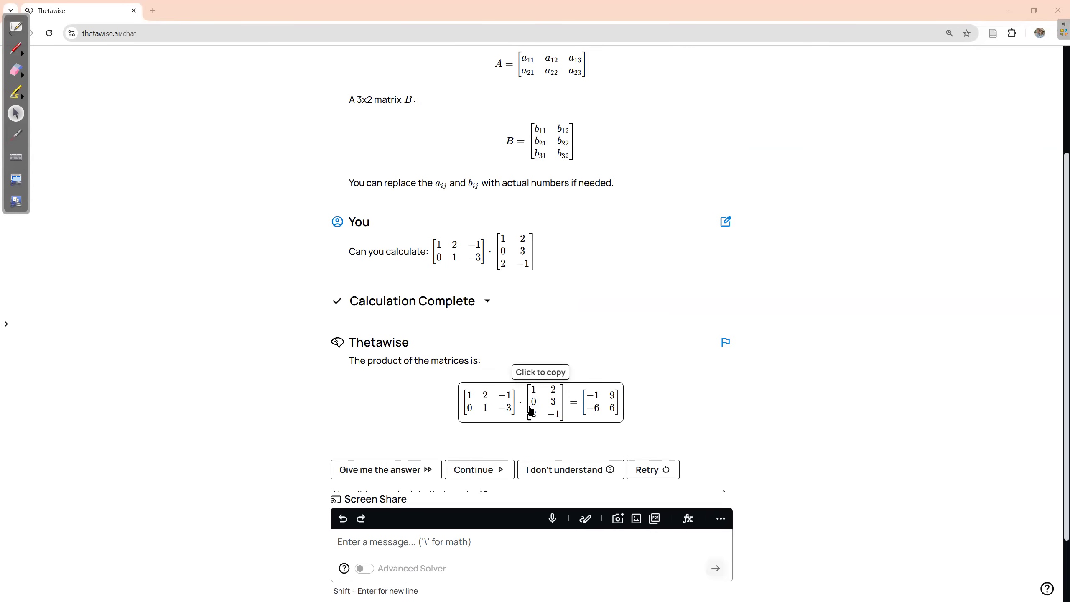
- Send the follow-up 'Can you elaborate how you got this answer?'
left_click(359, 545)
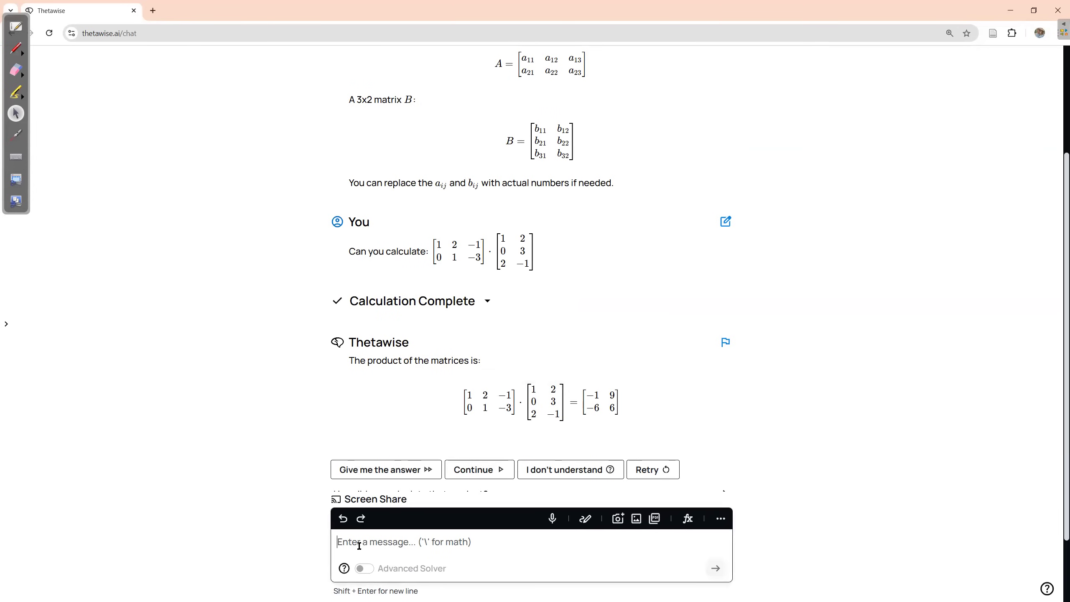
type("Can you ")
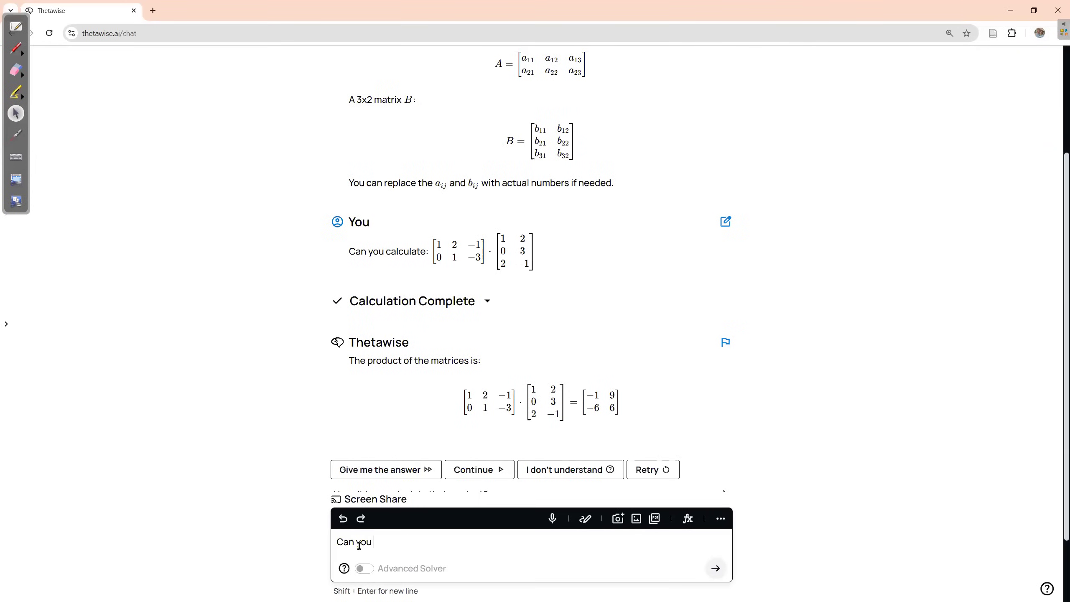
type("elaborate how you got this answe")
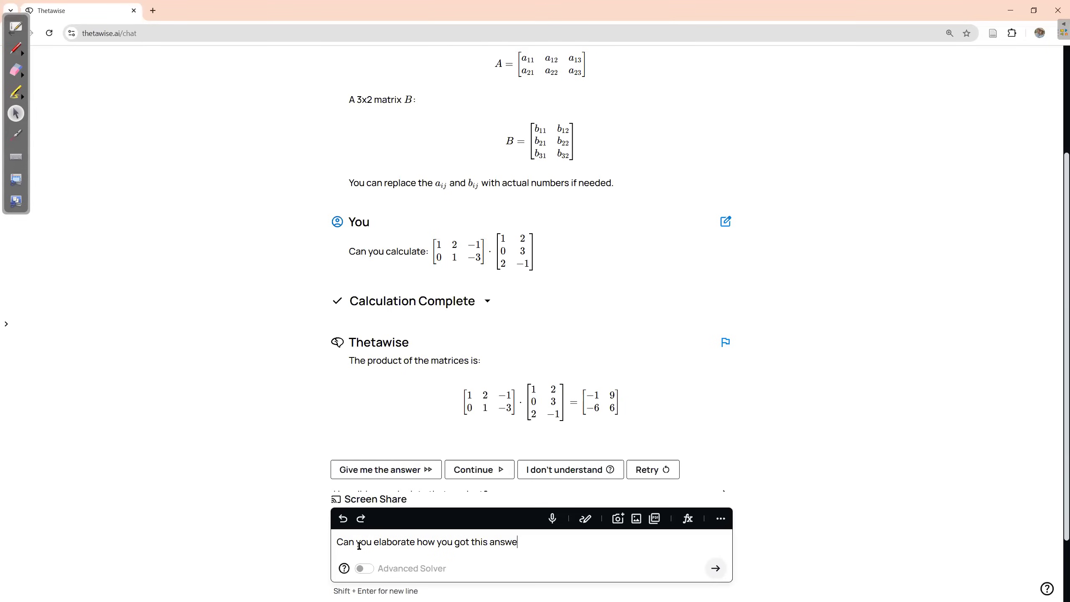
type("r?")
left_click(715, 569)
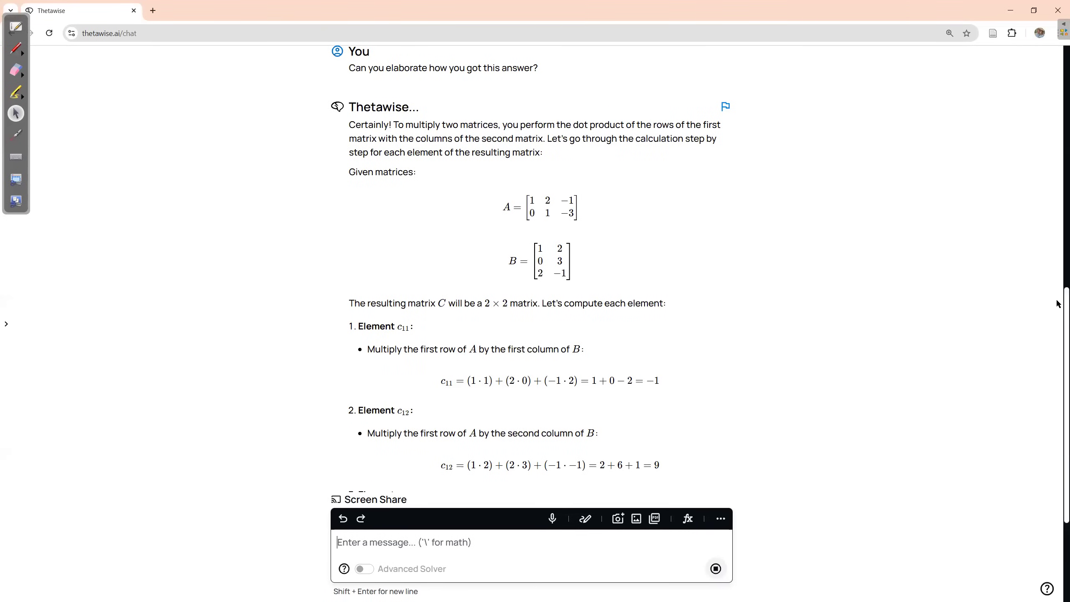
- Scroll through the explanation down to c21 = −6, c22 = 6 and the final matrix C
scroll(1059, 297, "down", 3)
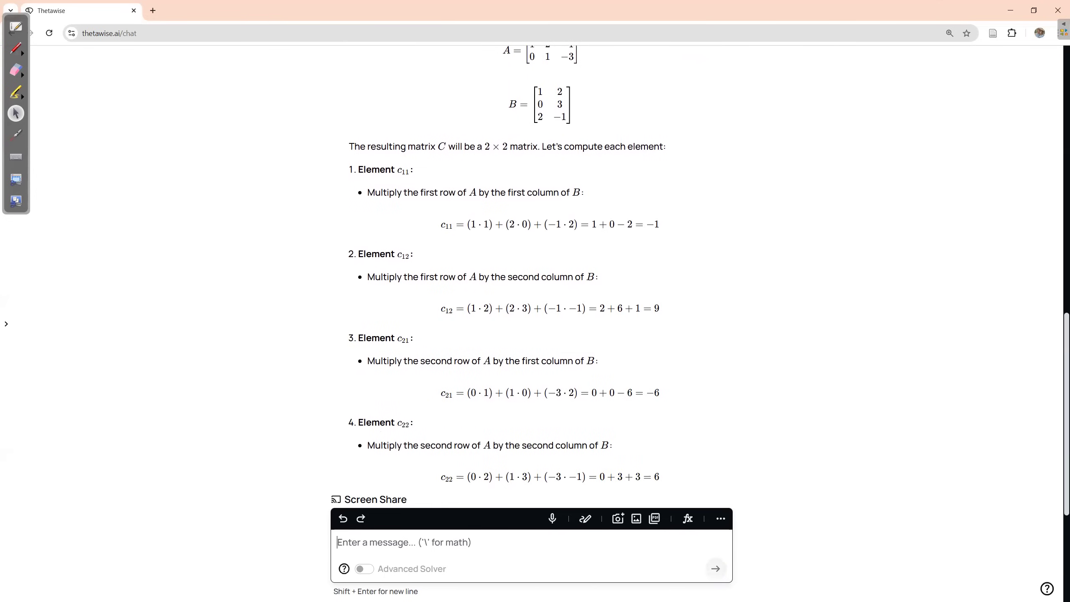
left_click_drag(1057, 352, 1058, 422)
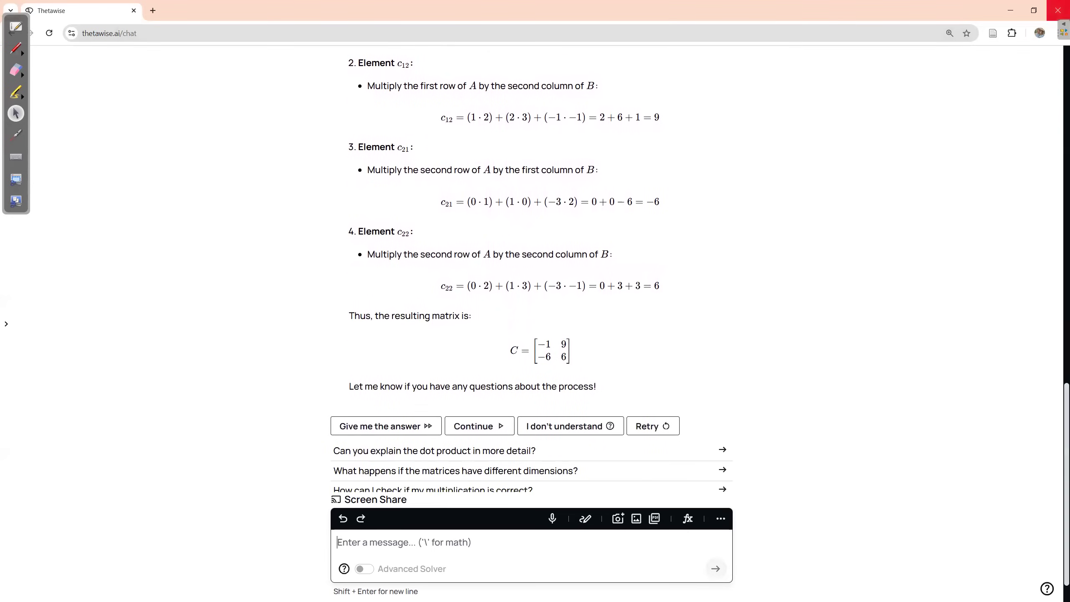